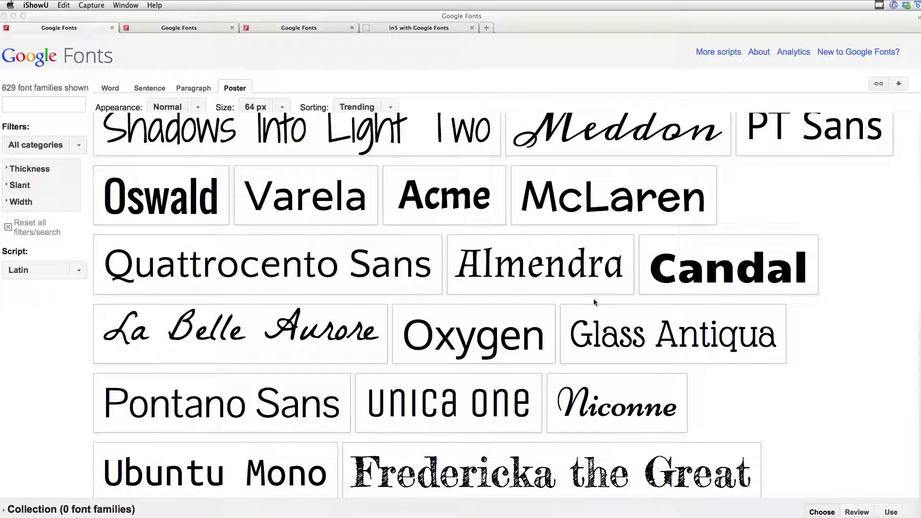
- Review and dismiss the download options on the Croissant One Google Fonts page
click(198, 31)
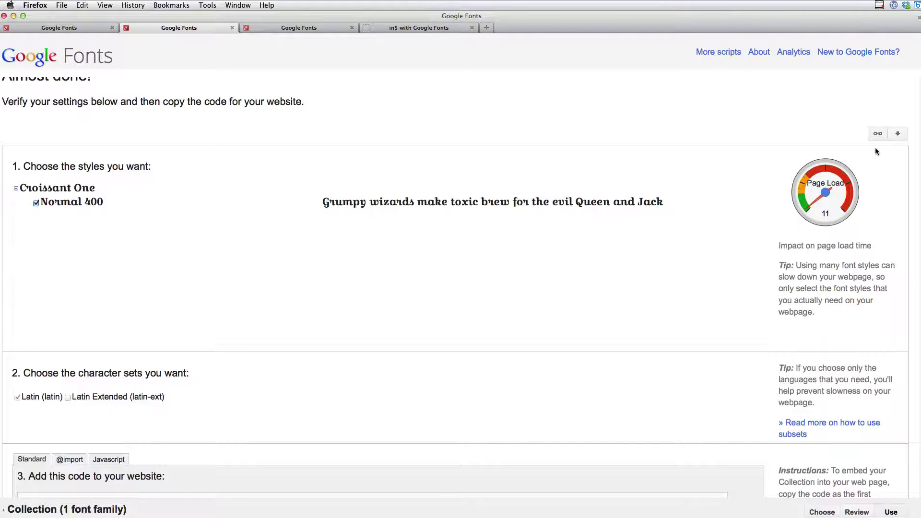
click(898, 135)
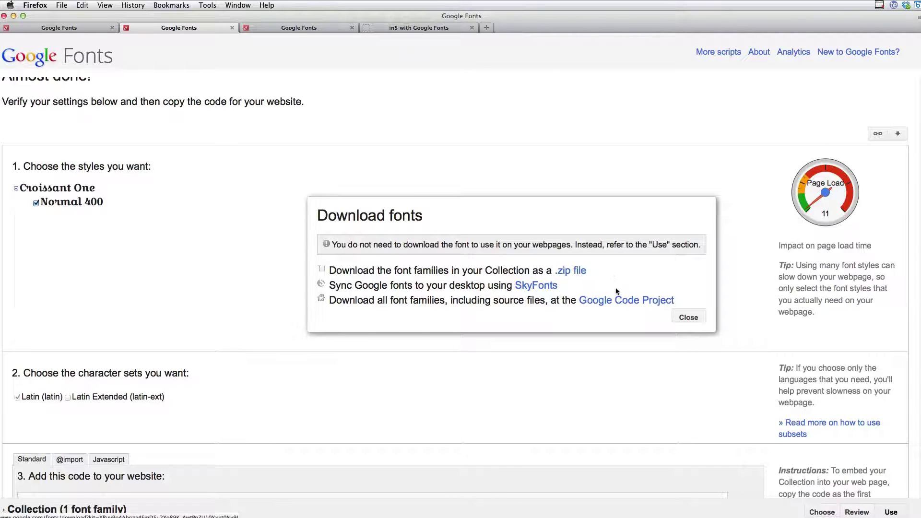
click(686, 318)
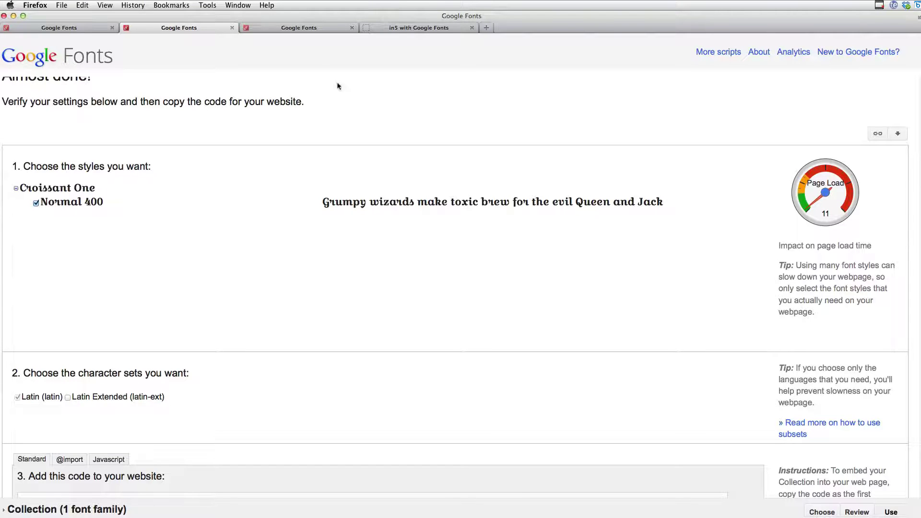
- Review and dismiss the download options on the Carrois Gothic usage page
click(307, 29)
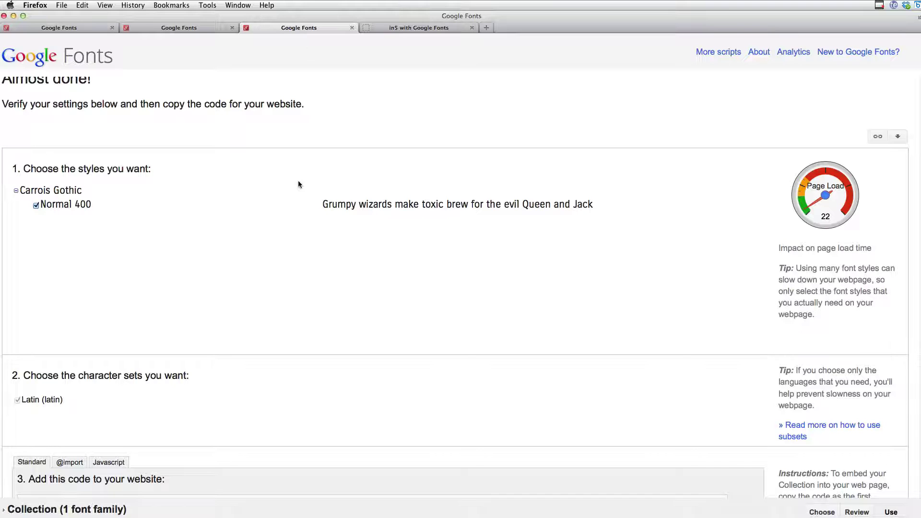
click(897, 138)
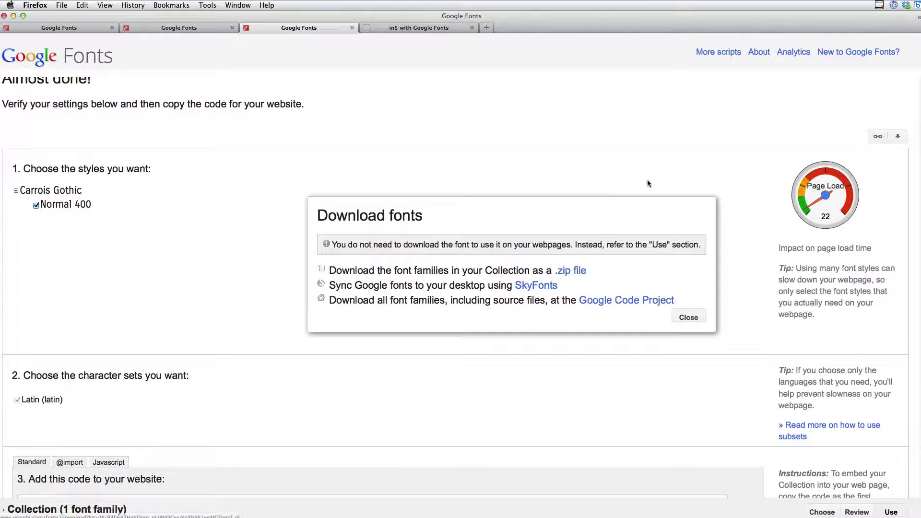
click(686, 317)
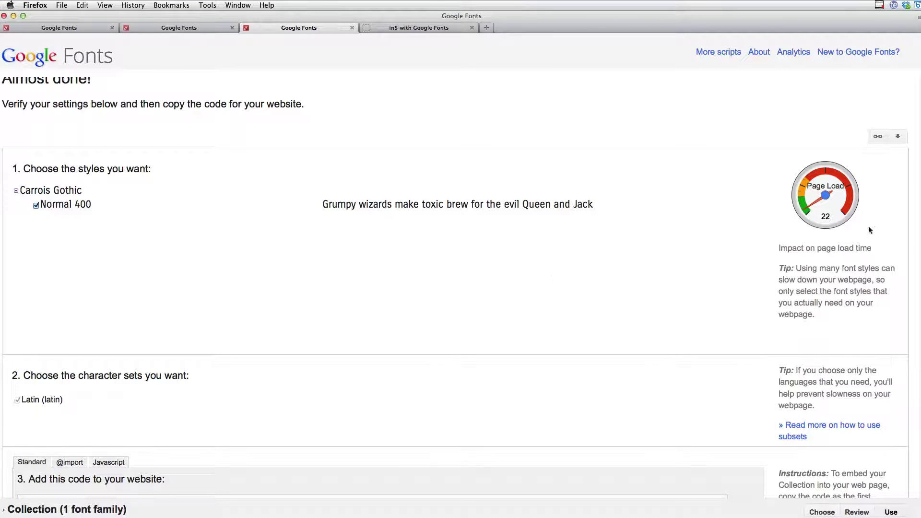
- Back in googlefonts.indd, select the Croissant One text frame and open the File menu
key(super+Tab)
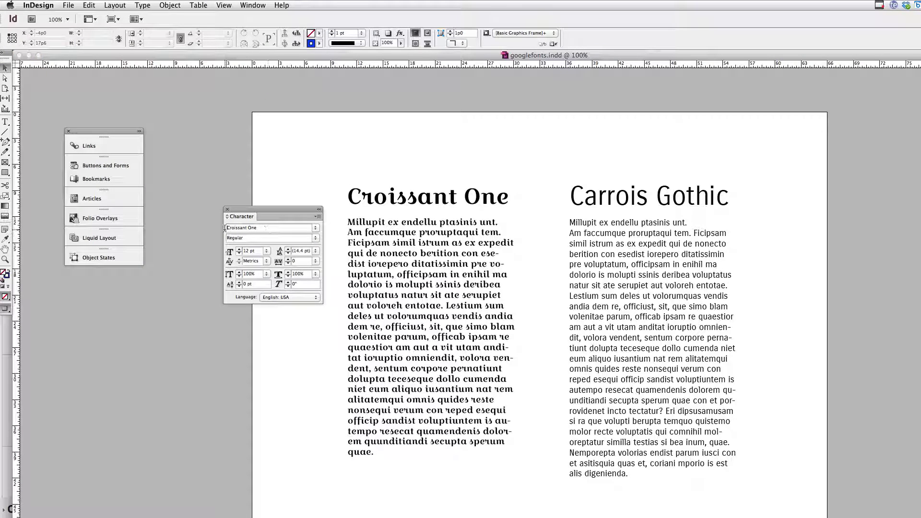
click(383, 258)
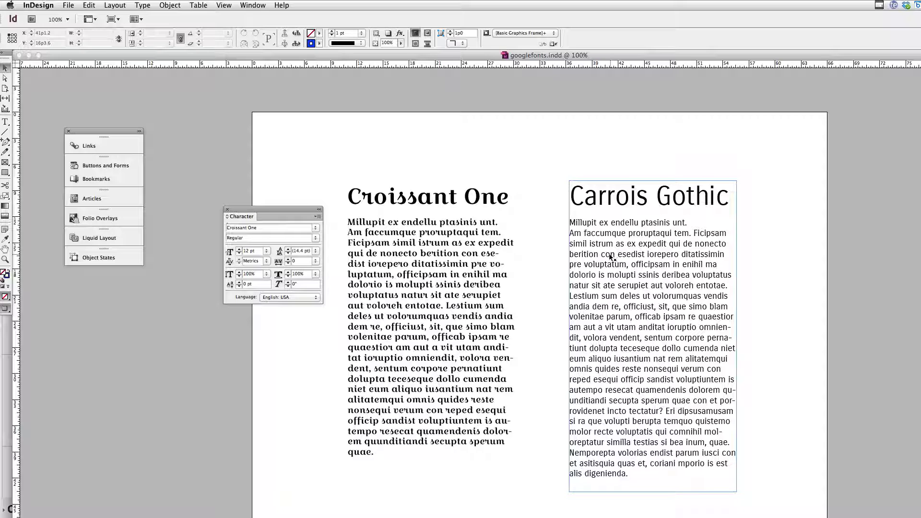
click(66, 5)
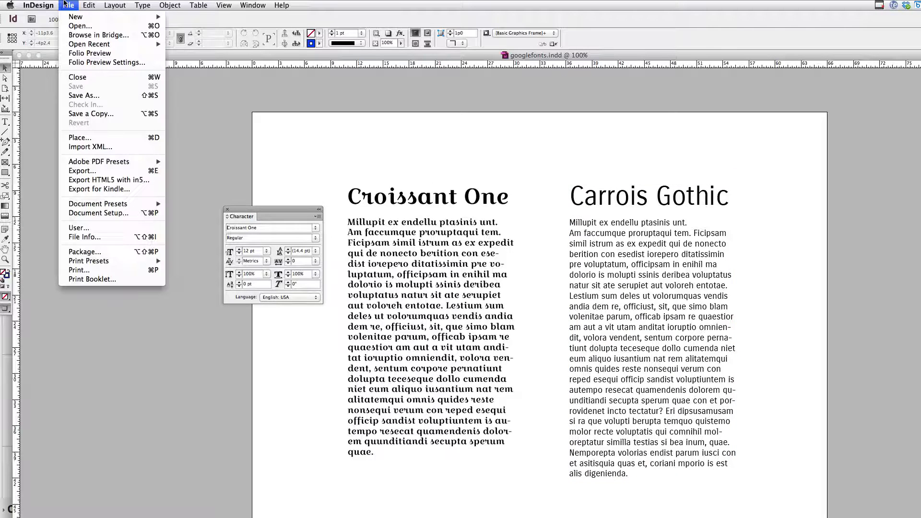
- Start Export HTML5 with in5 and keep HTML with Web-Safe Fallback Fonts text rendering
click(122, 182)
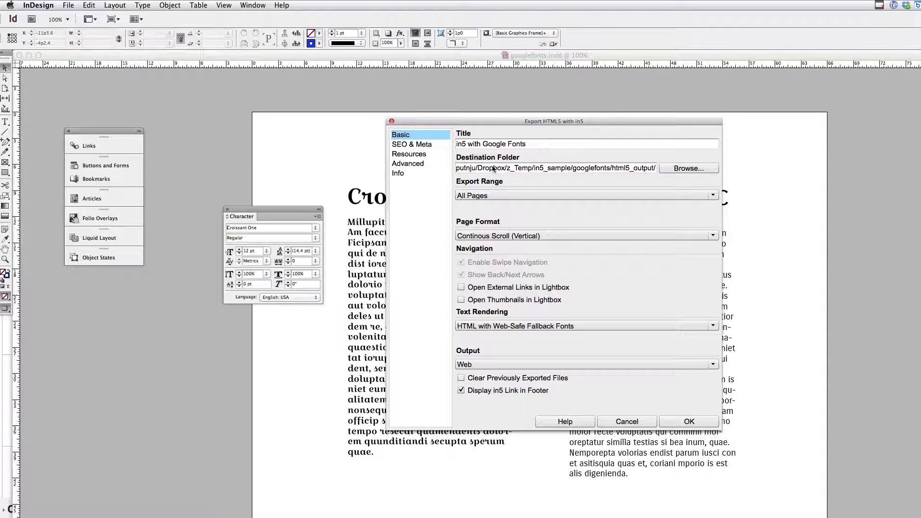
click(709, 326)
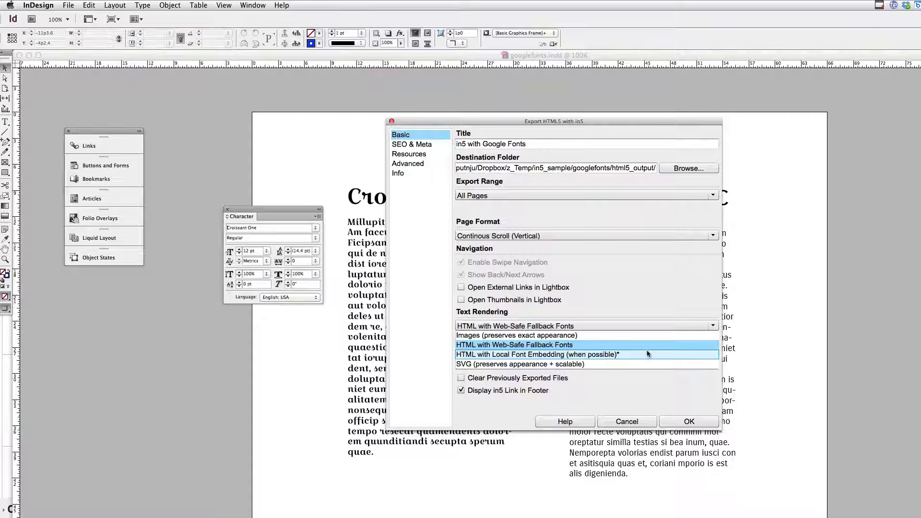
click(631, 344)
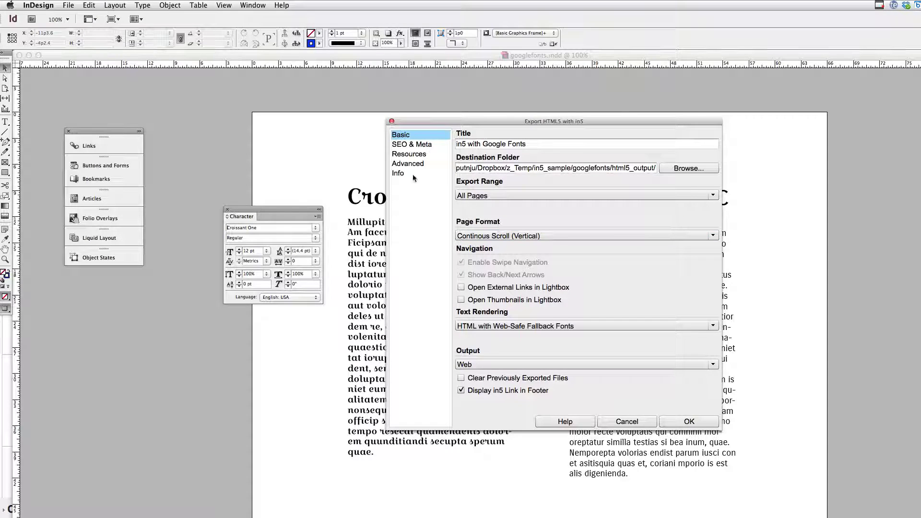
- Show the in5 Resources settings and select the Carrois Gothic stylesheet href URL in Firefox
click(405, 155)
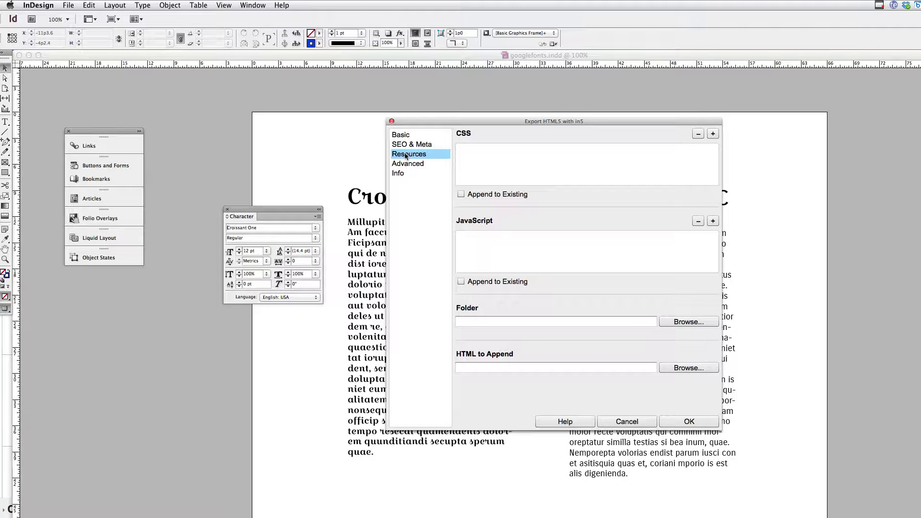
key(super+Tab)
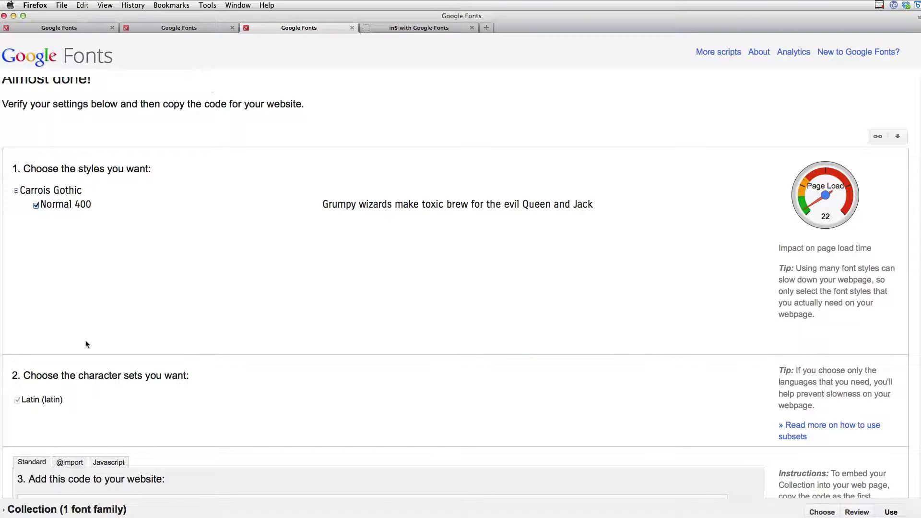
scroll(164, 287, down, 3)
scroll(165, 286, down, 4)
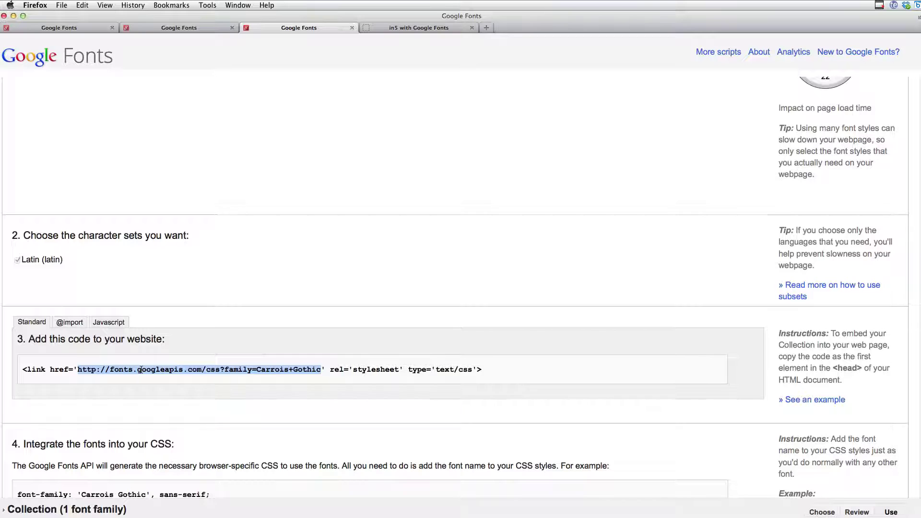
key(super+Tab)
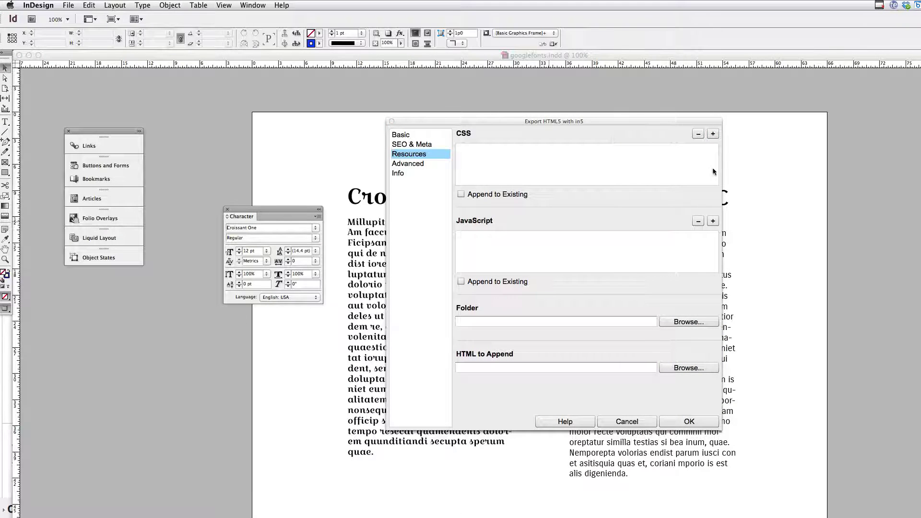
- Paste and add the Carrois Gothic stylesheet URL as a CSS resource
click(712, 134)
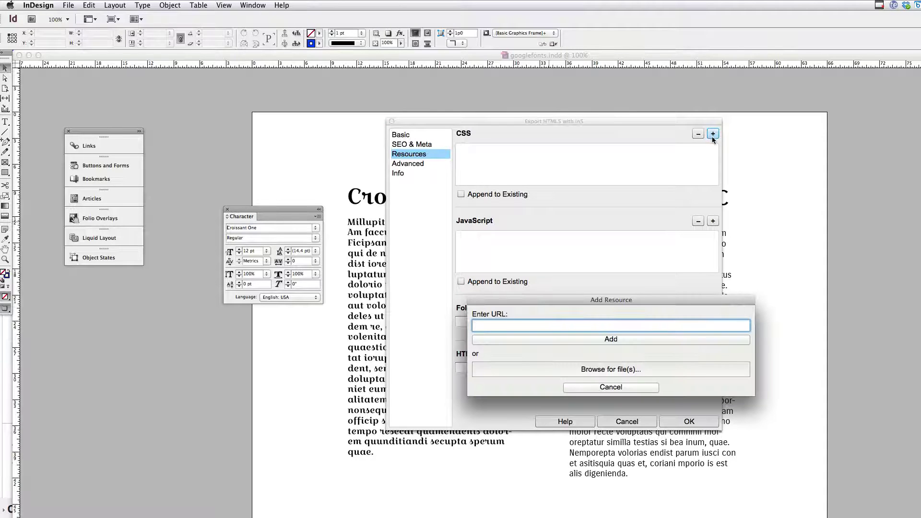
text(http://fonts.googleapis.com/css?family=Carrois+Gothic)
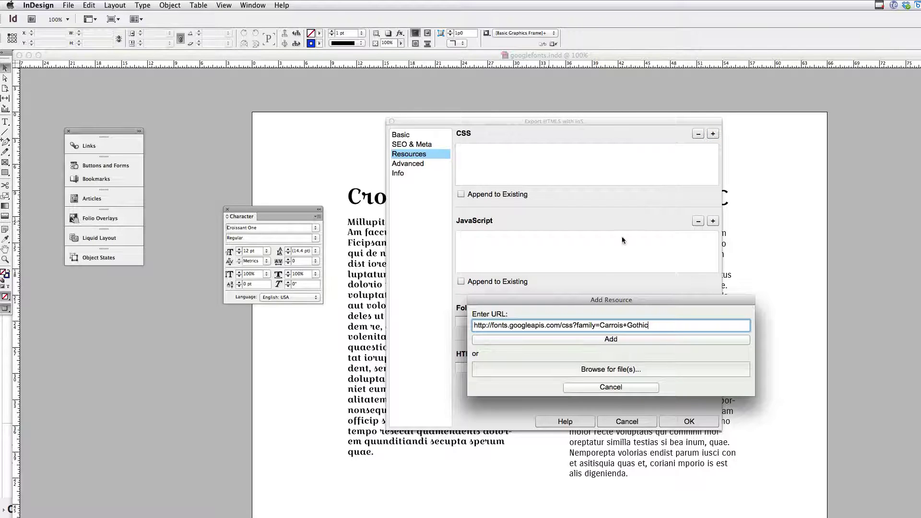
click(611, 339)
- Get the Croissant One stylesheet URL from Firefox and add it as a second CSS resource
key(super+Tab)
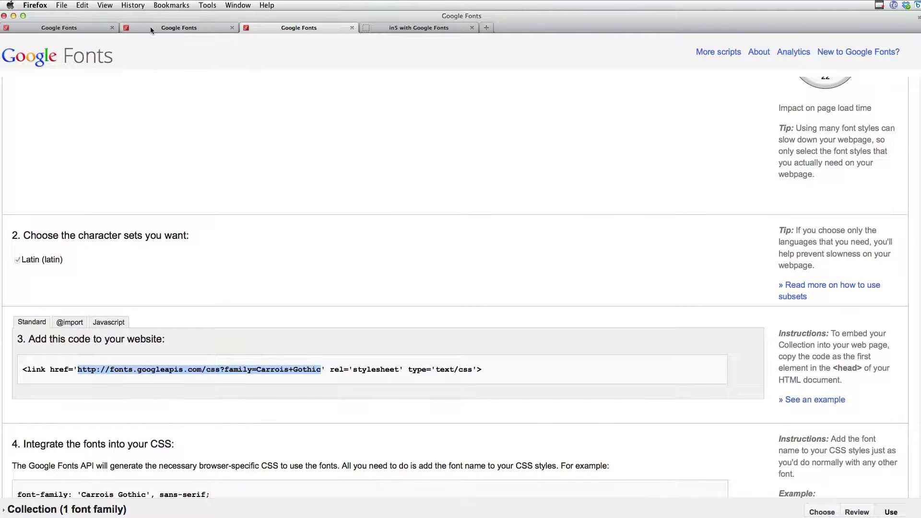
click(151, 27)
scroll(183, 311, down, 5)
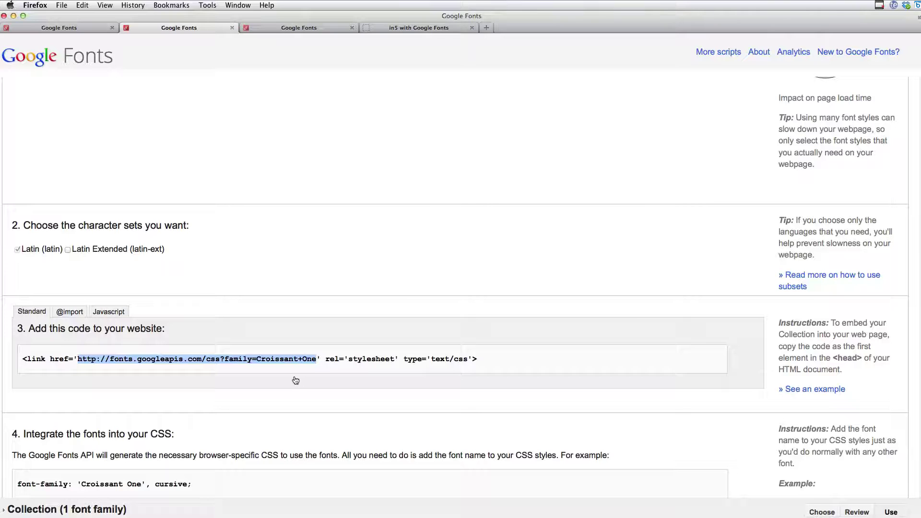
key(super+Tab)
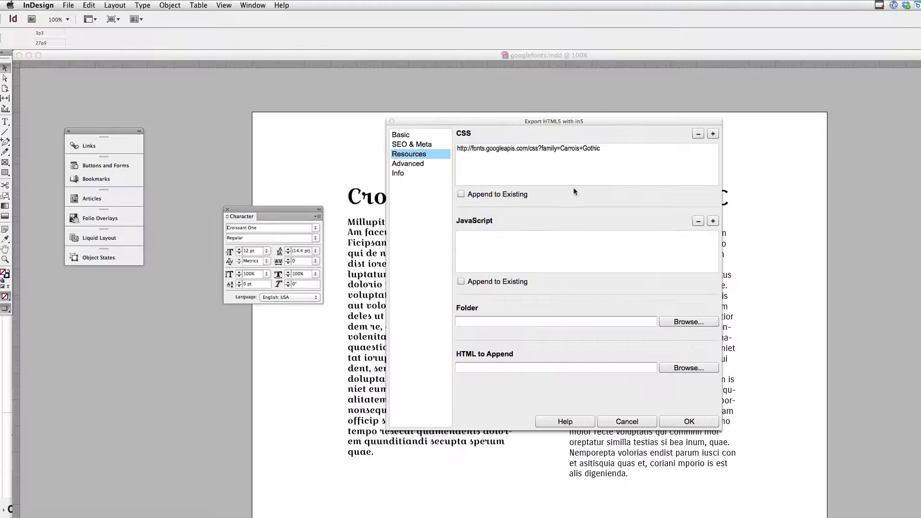
click(713, 134)
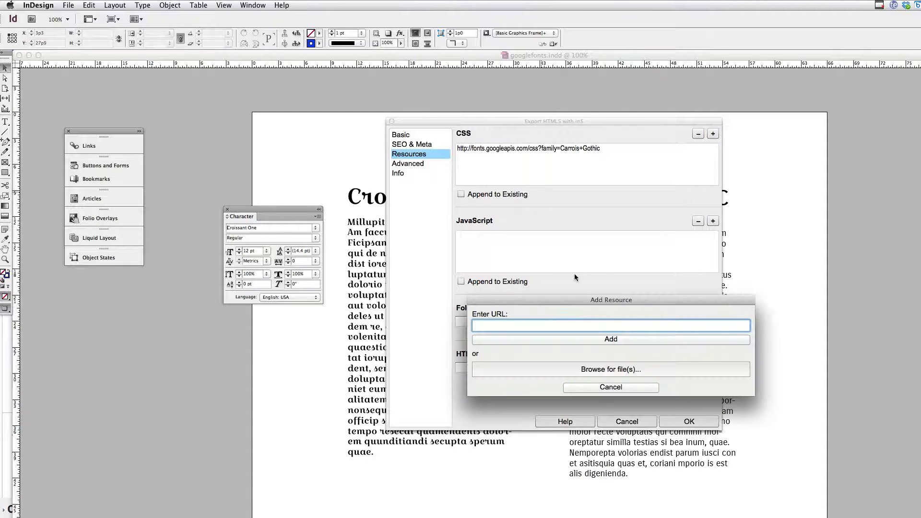
text(http://fonts.googleapis.com/css?family=Croissant+One)
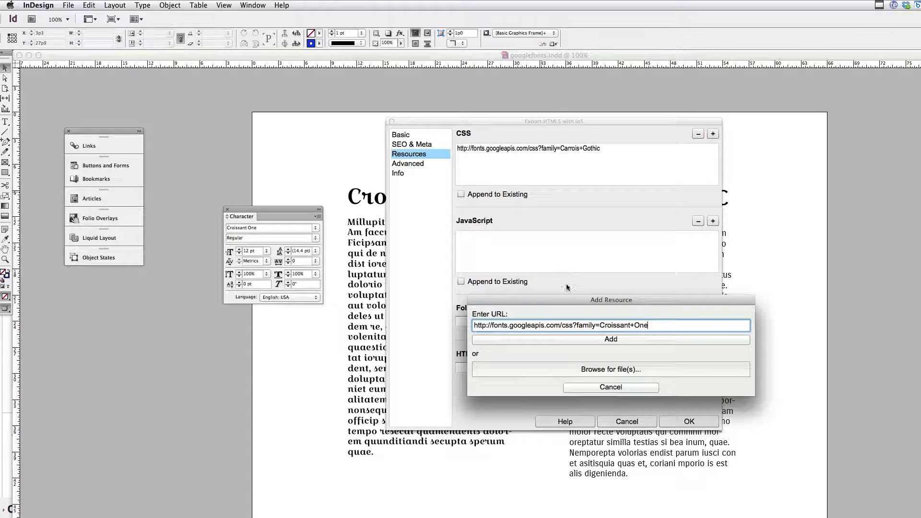
click(542, 339)
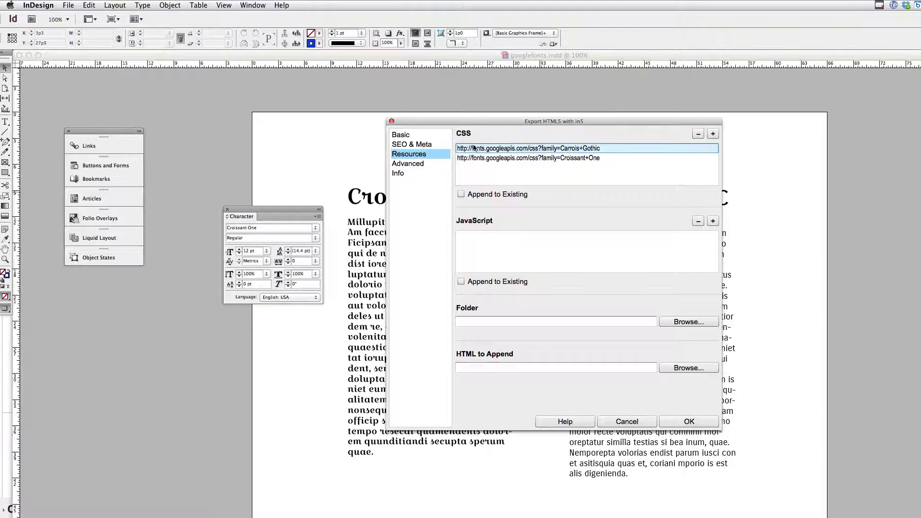
- Run the in5 HTML5 export, close the completed progress, and return to Firefox
click(687, 421)
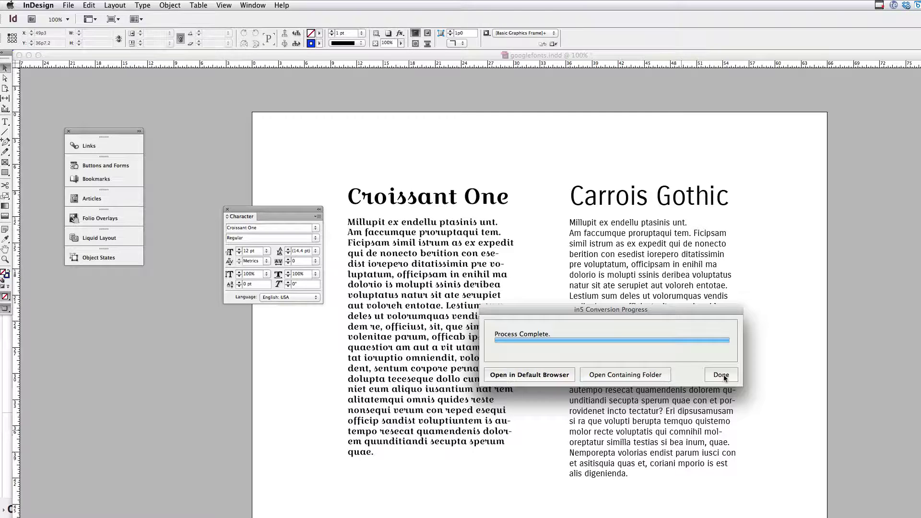
click(724, 377)
key(super+Tab)
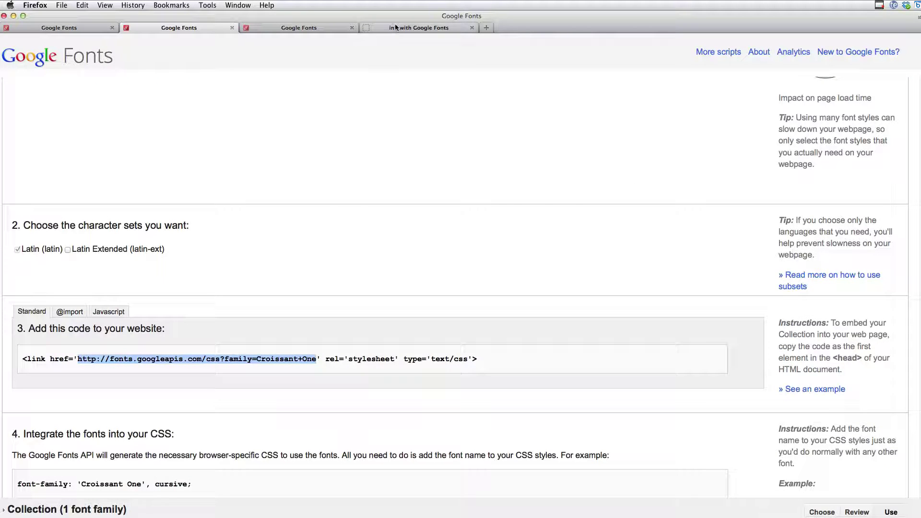
- Open the exported 'in5 with Google Fonts' page and compare it with the InDesign layout
click(395, 27)
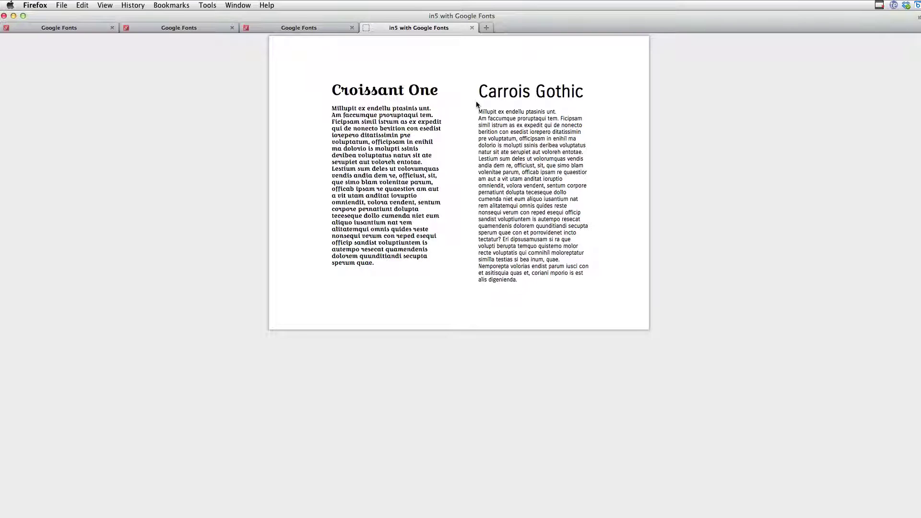
key(super+Tab)
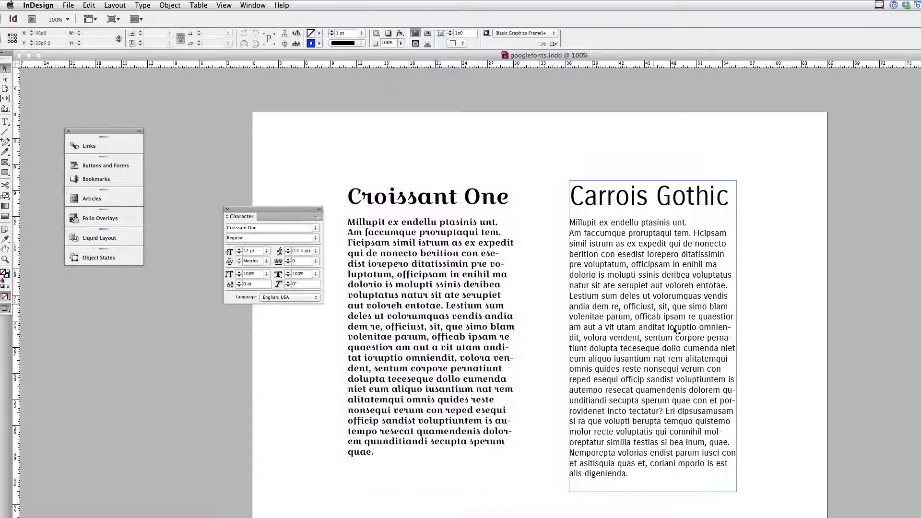
key(super+Tab)
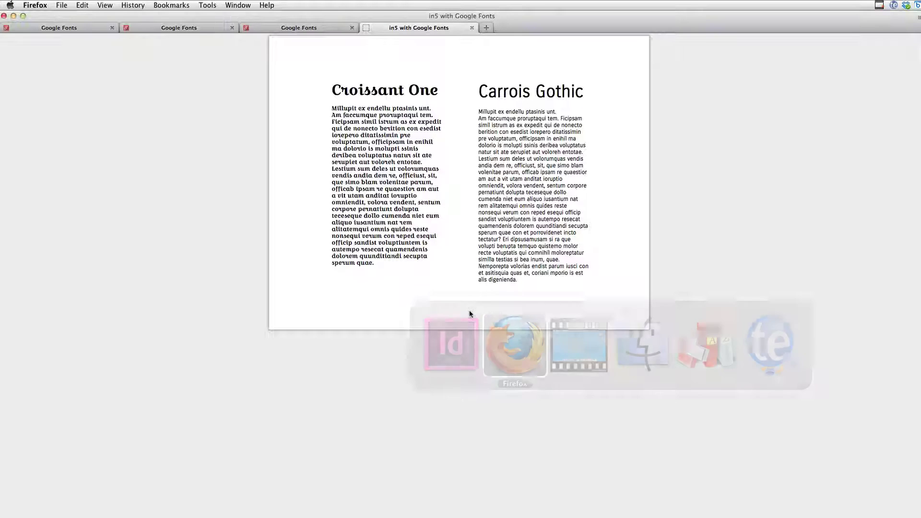
- Select text across both columns and with select-all to confirm it is live text
drag(332, 93, 422, 163)
click(400, 277)
key(super+a)
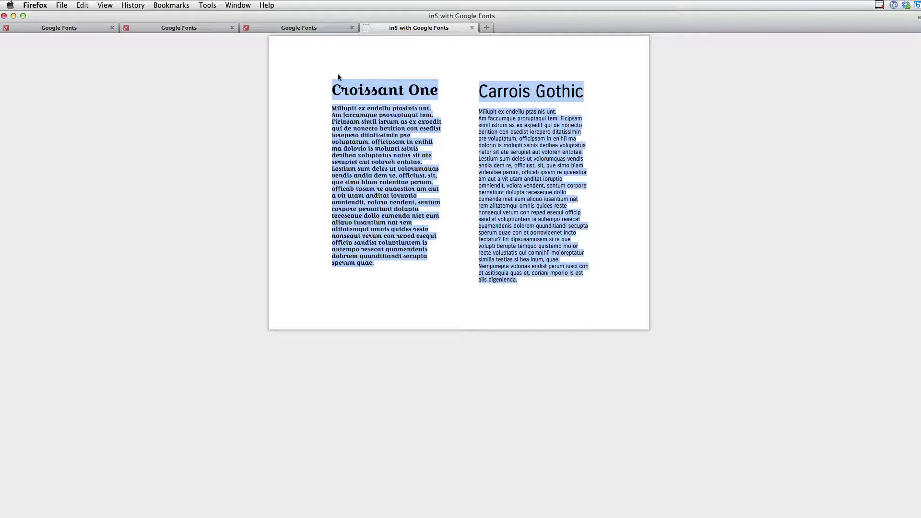
click(480, 94)
drag(481, 93, 545, 271)
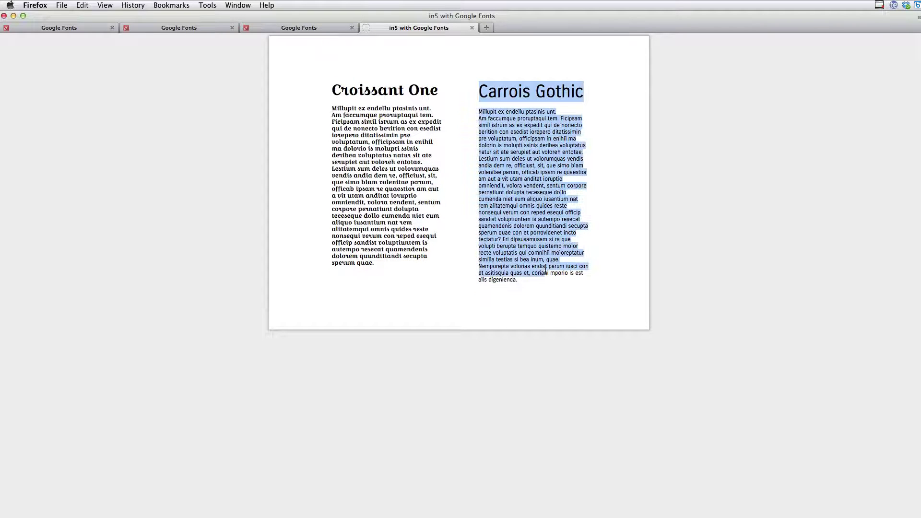
click(541, 223)
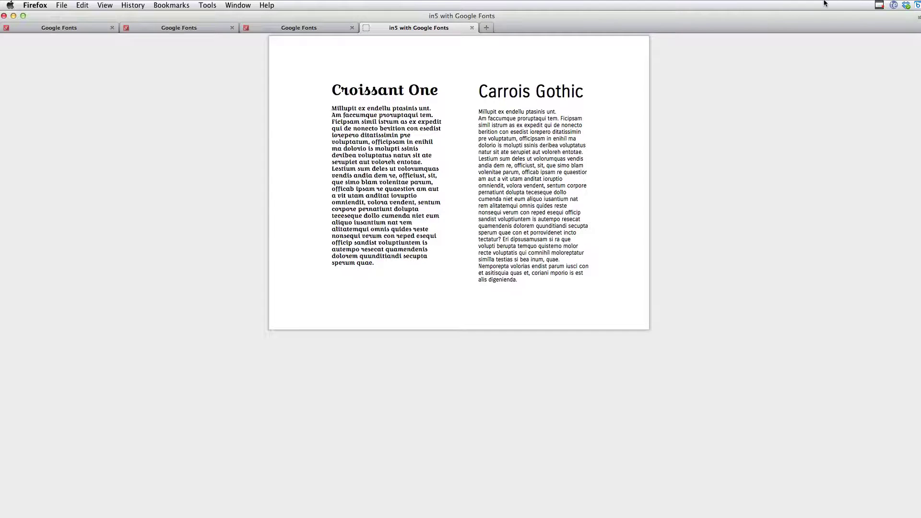
click(879, 5)
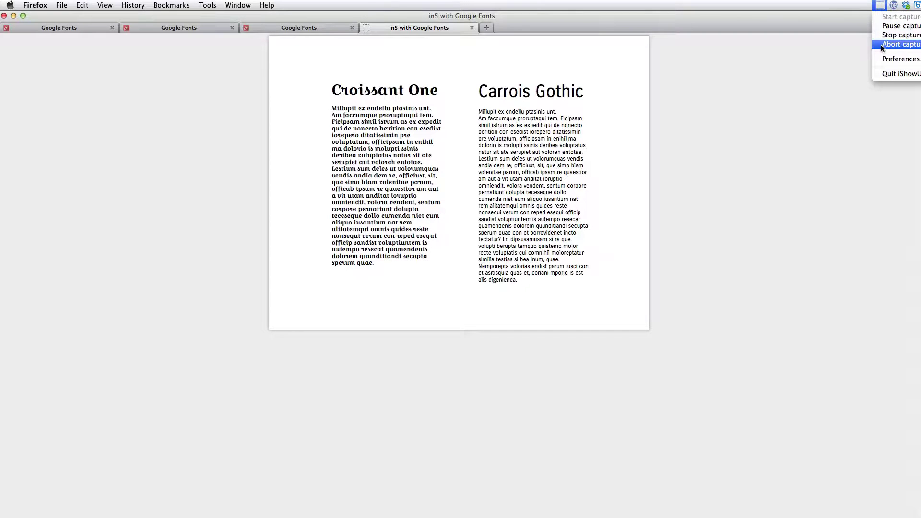